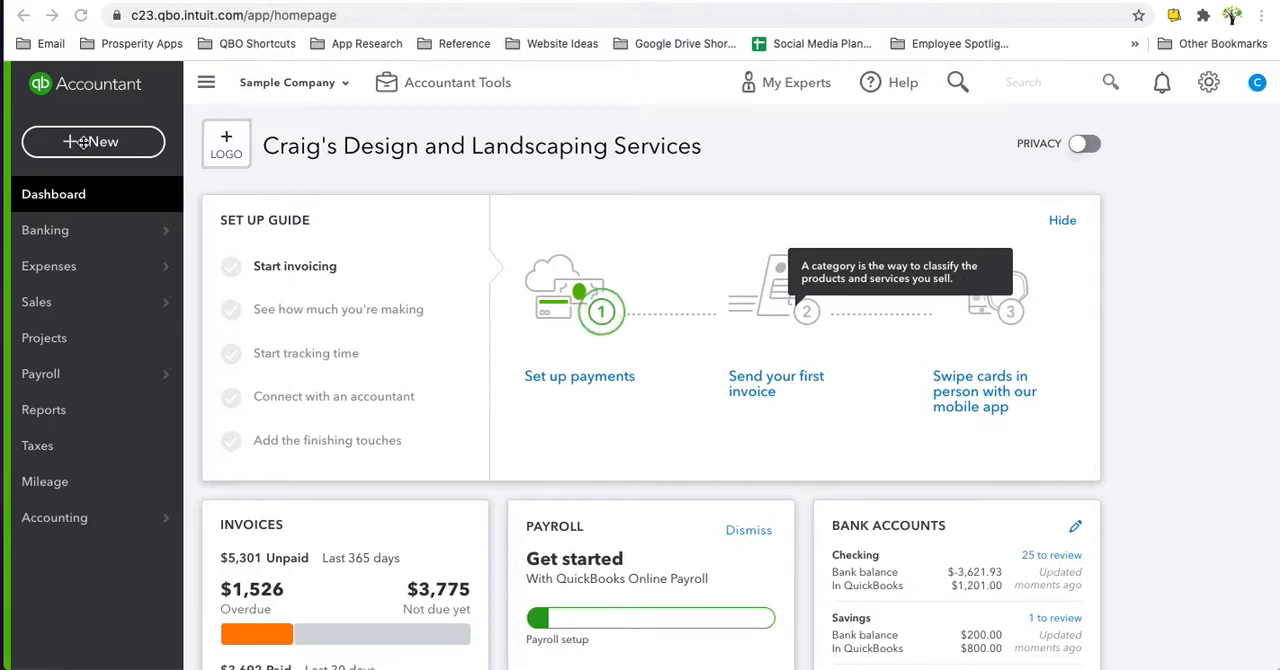
- Start a received payment for the sub-customer Barnett Design to bring up its outstanding transactions
click(85, 145)
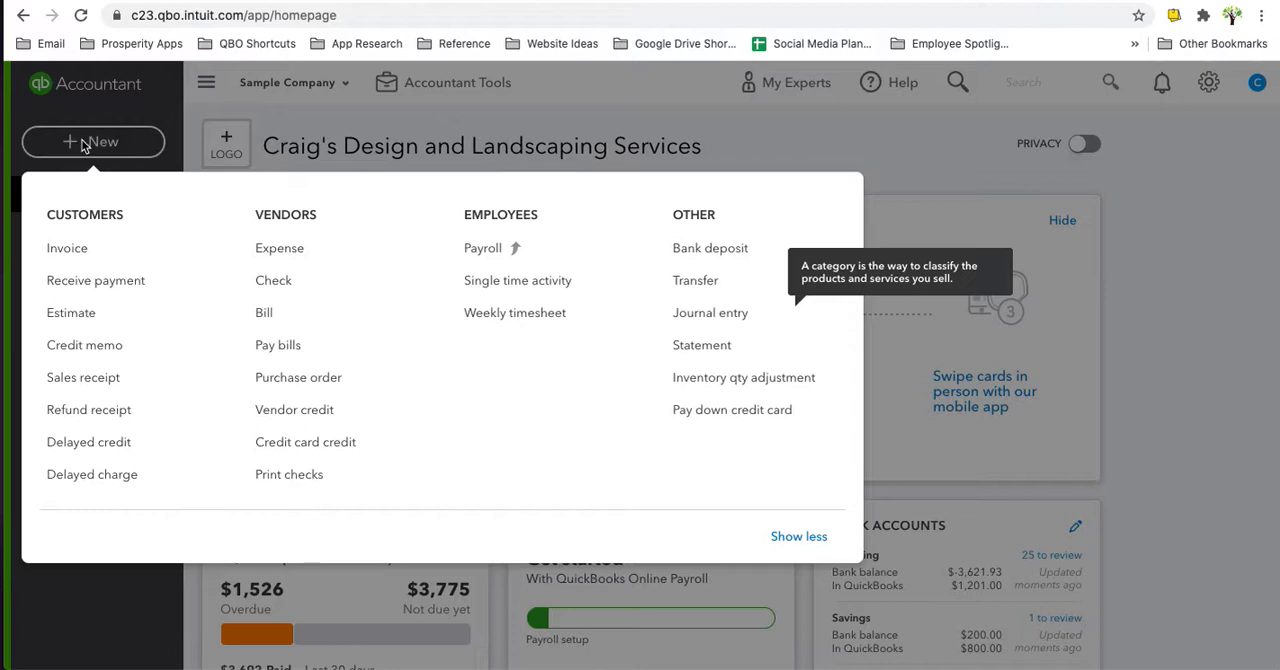
click(66, 289)
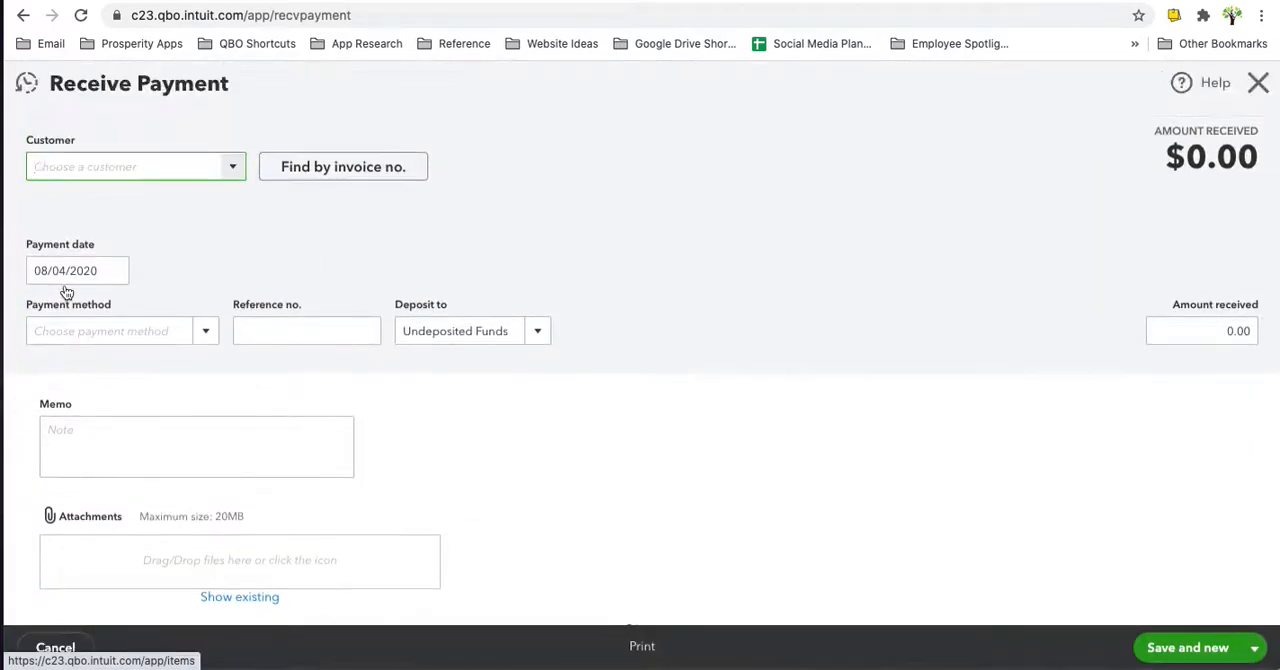
text(benn)
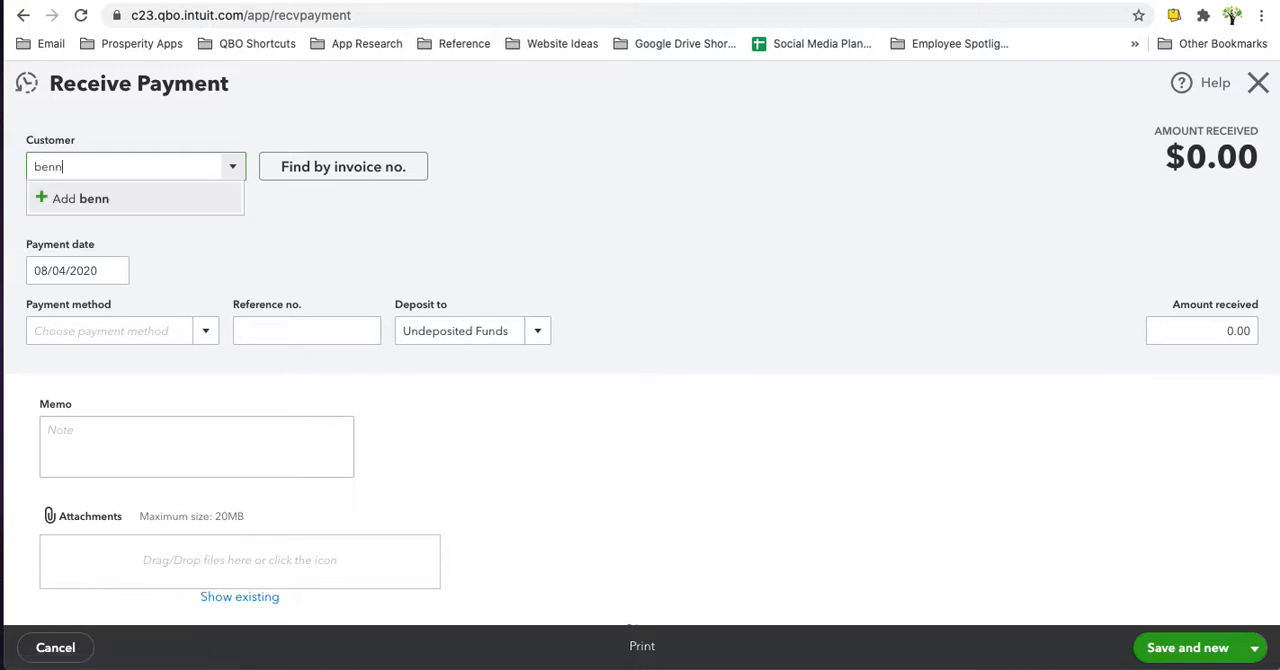
key(BackSpace)
key(BackSpace)
key(BackSpace)
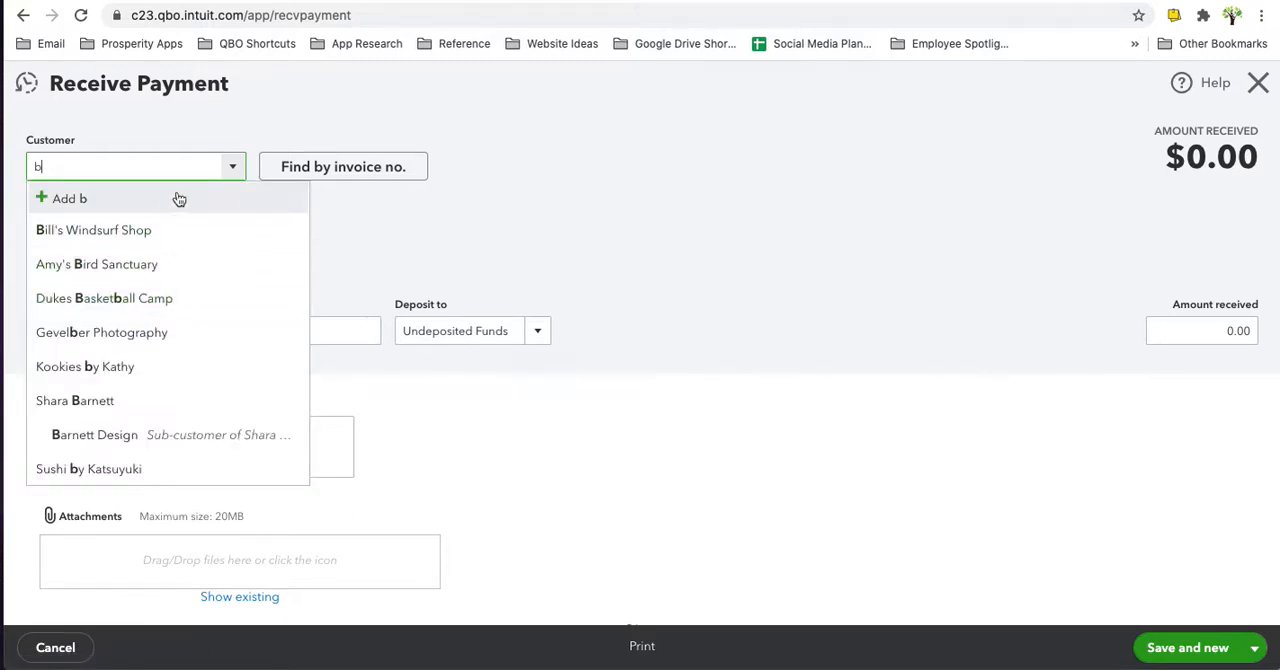
click(117, 434)
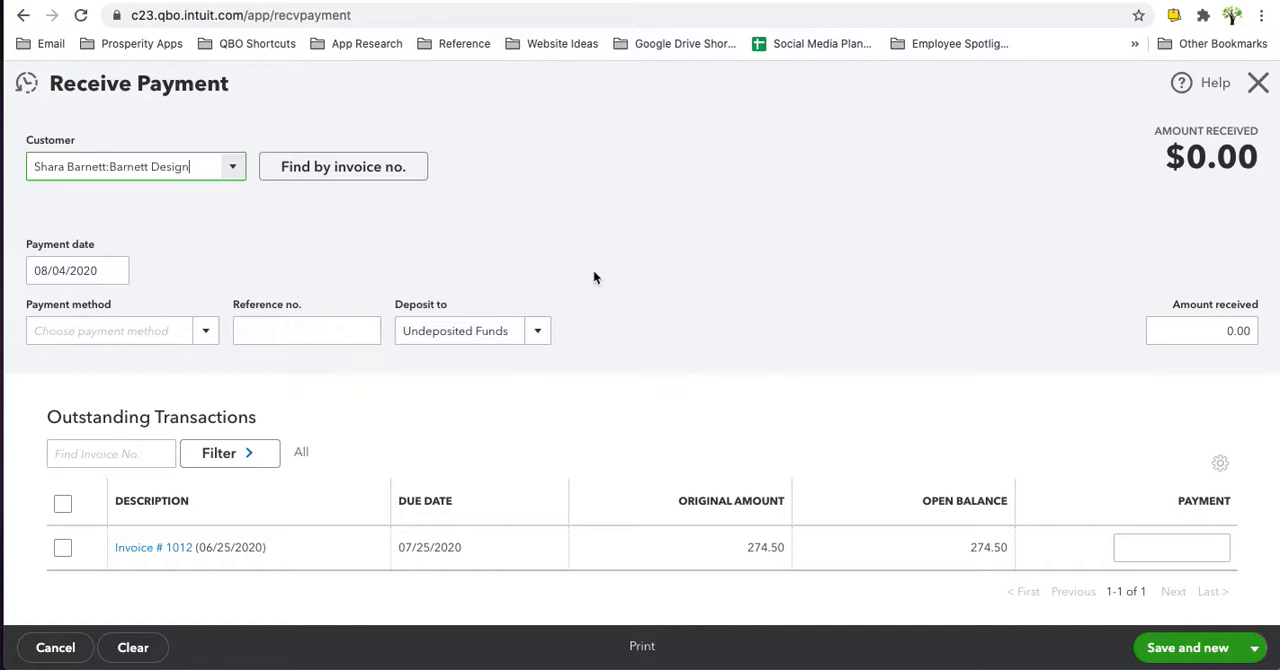
scroll(593, 269, down, 1)
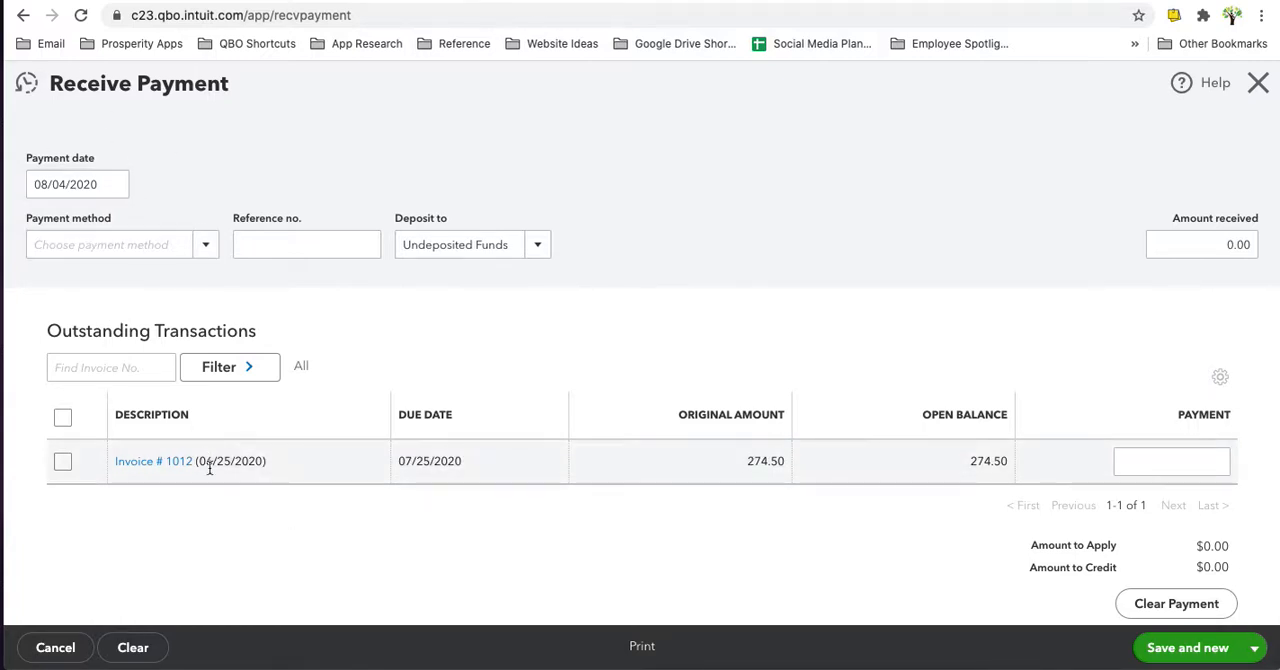
- Open the outstanding invoice dated 06/25/2020, leaving the payment unsaved, and make a copy of that invoice
click(127, 467)
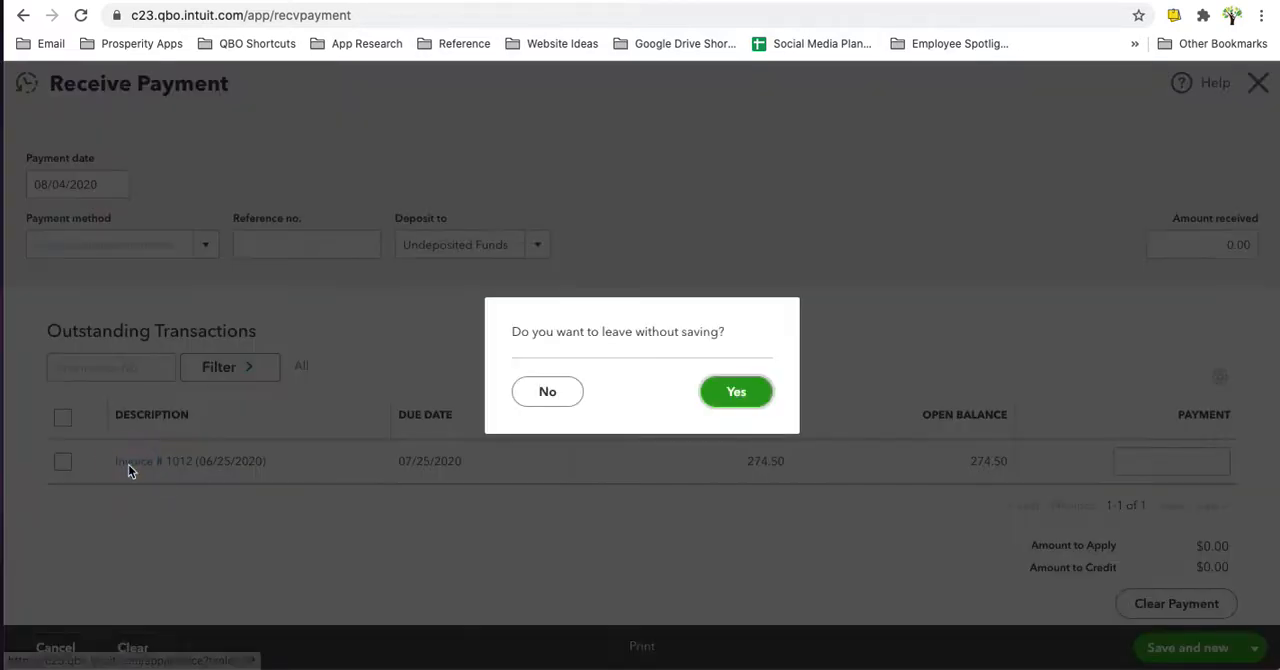
click(736, 392)
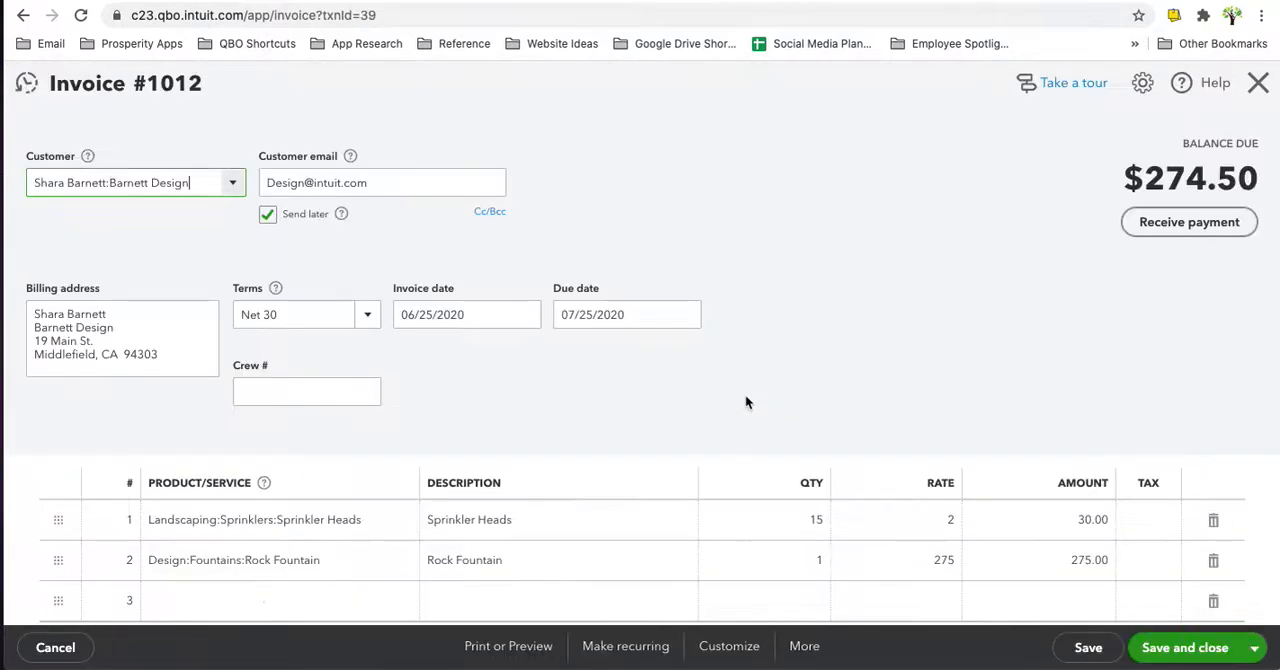
scroll(745, 400, down, 3)
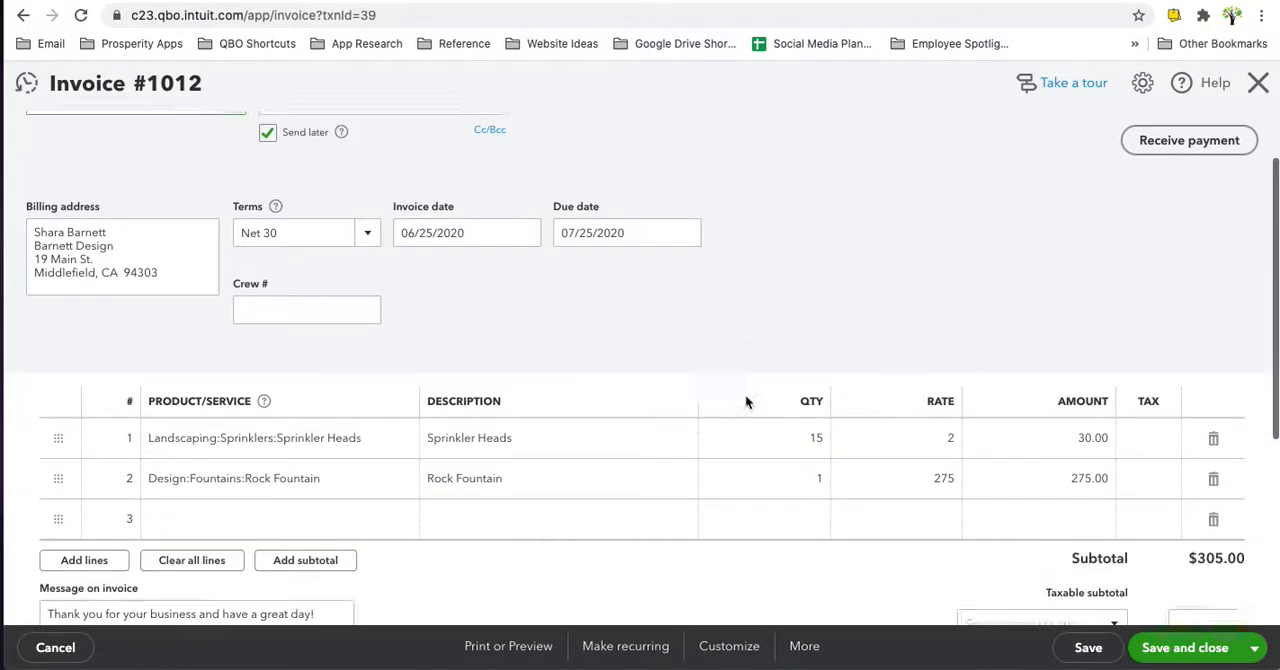
scroll(745, 400, up, 2)
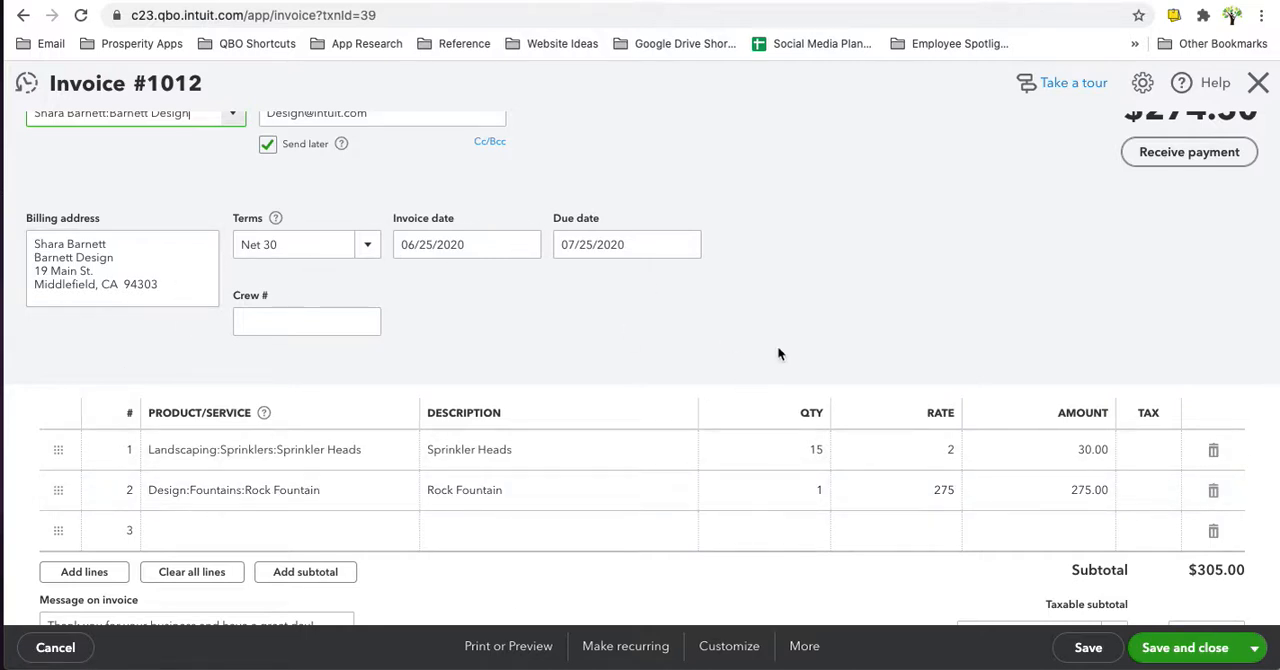
click(808, 658)
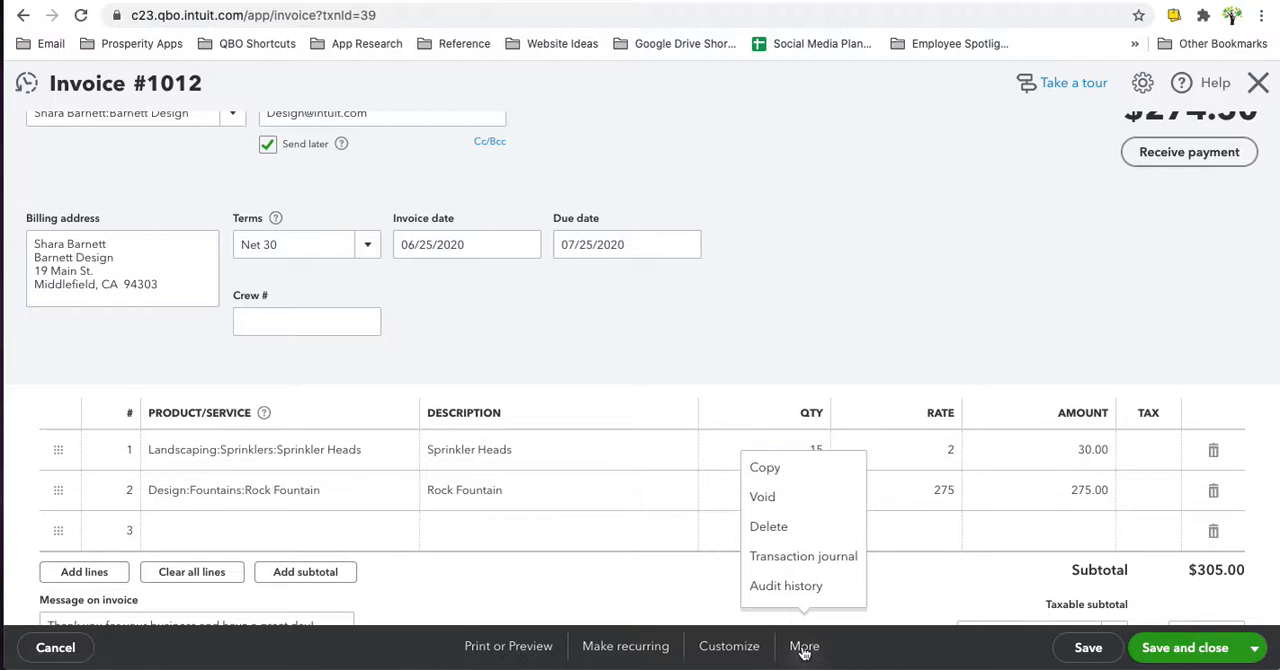
click(763, 467)
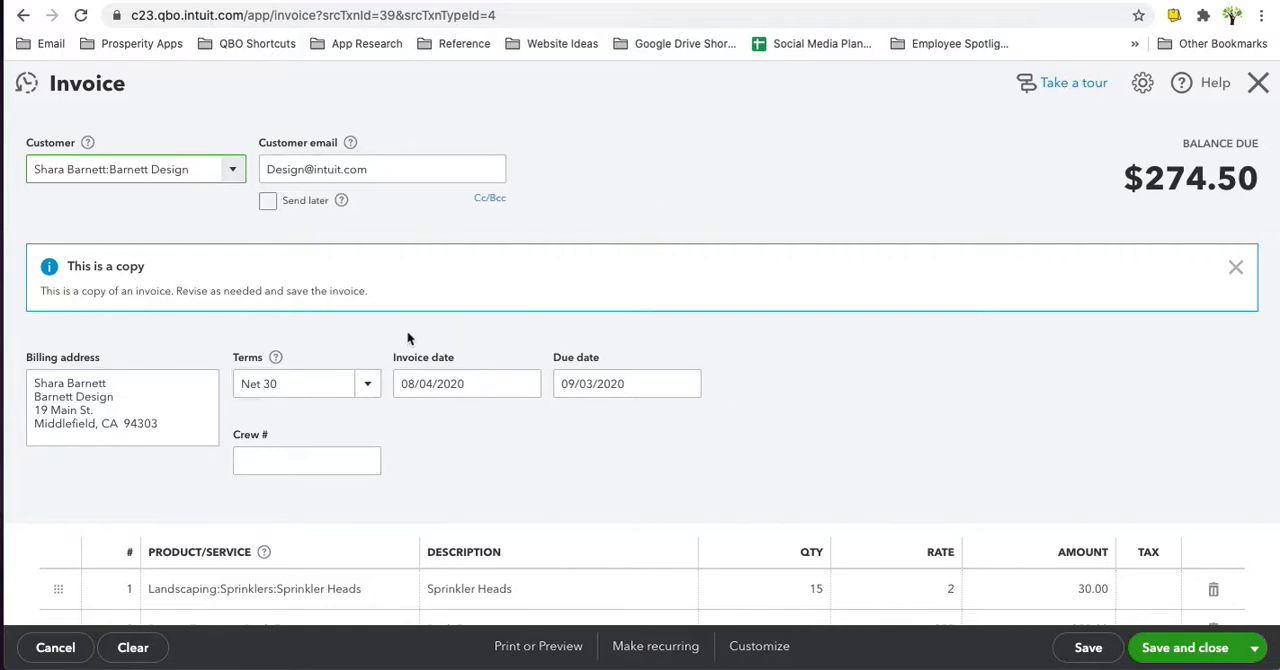
- Delete the Sprinkler Heads and Rock Fountain lines from the copied invoice
scroll(407, 338, down, 2)
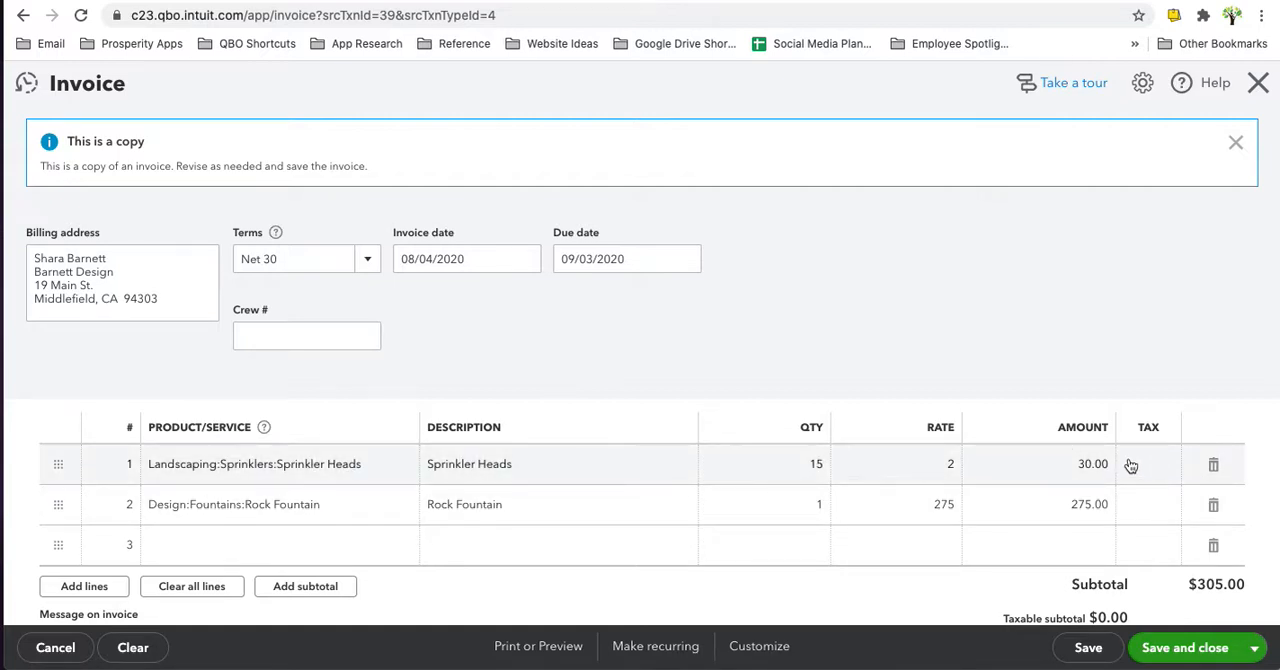
click(1213, 469)
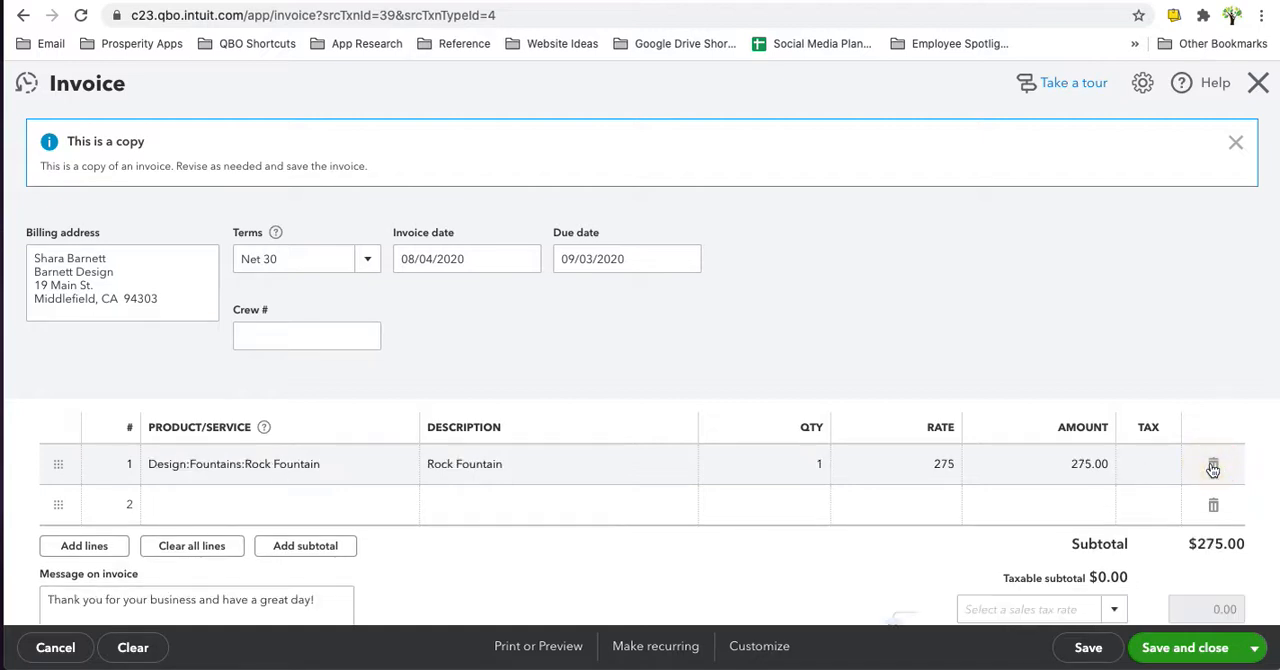
click(1213, 469)
- Add the Credit Card Processing Fee item to the first invoice line with a rate of 10.98
click(273, 464)
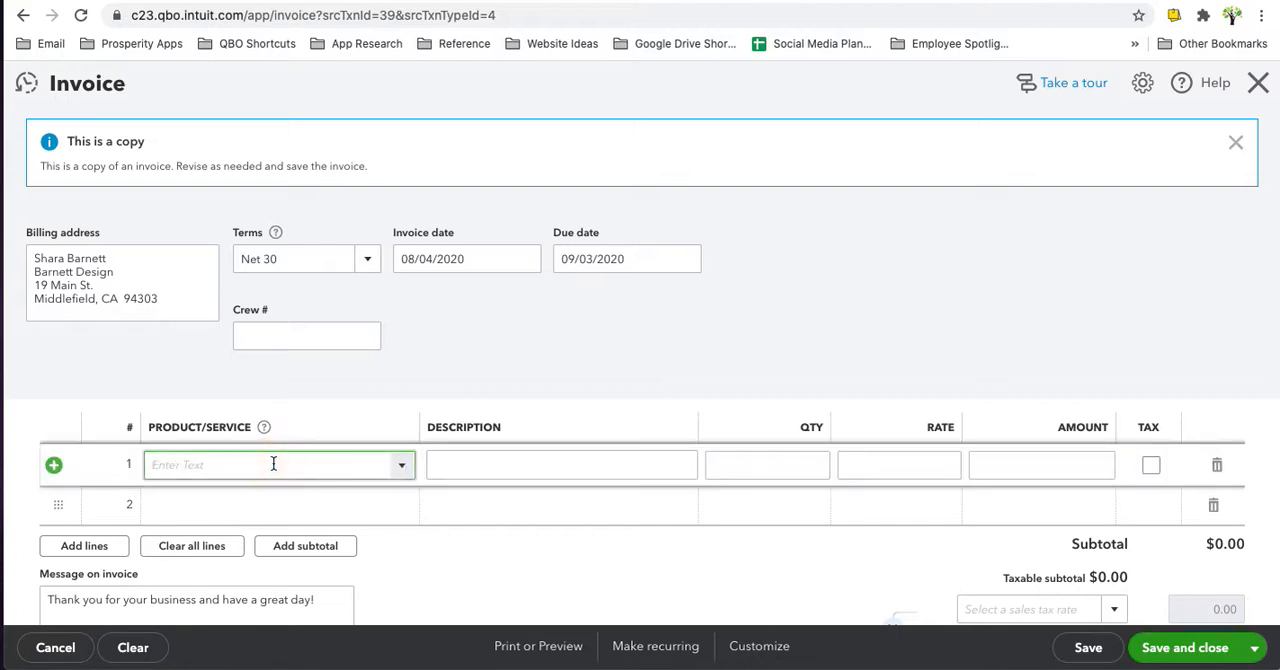
text(credit)
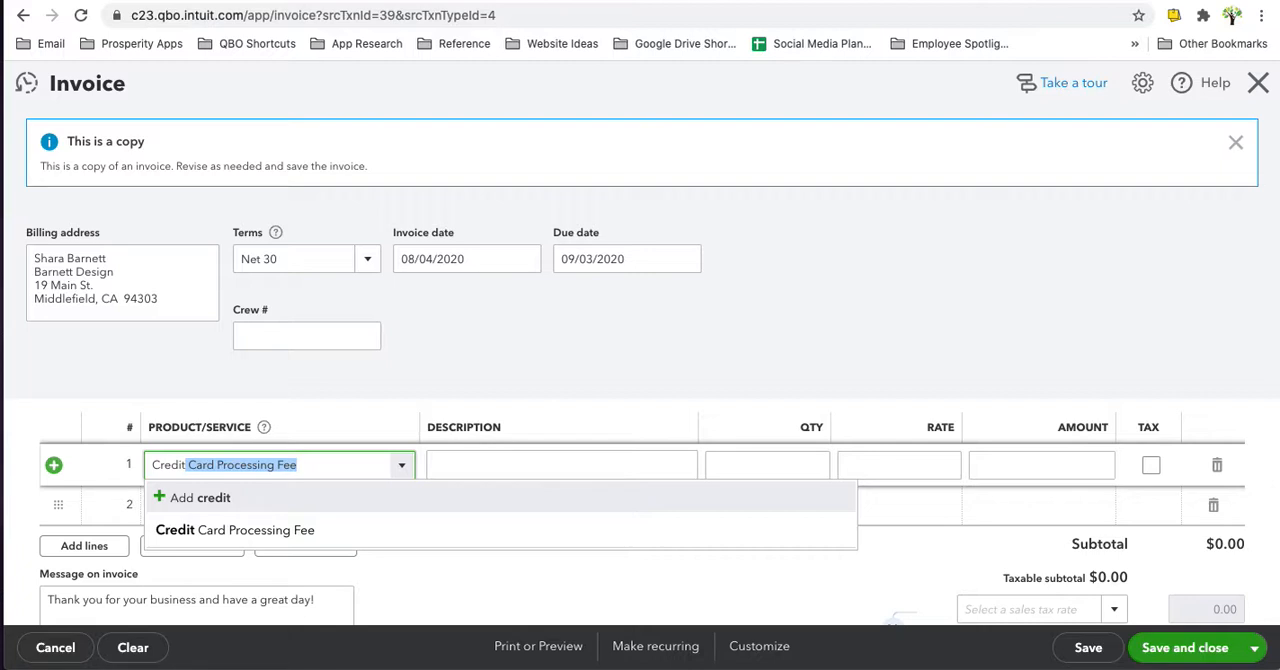
key(Tab)
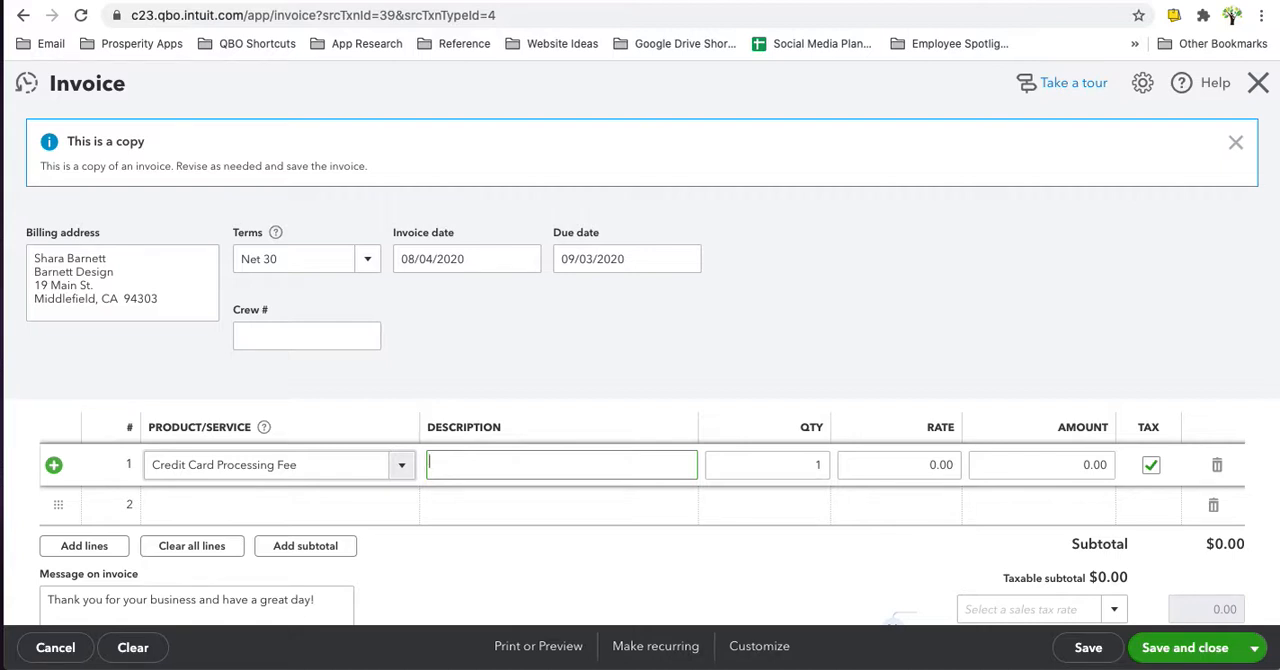
key(Tab)
key(Tab)
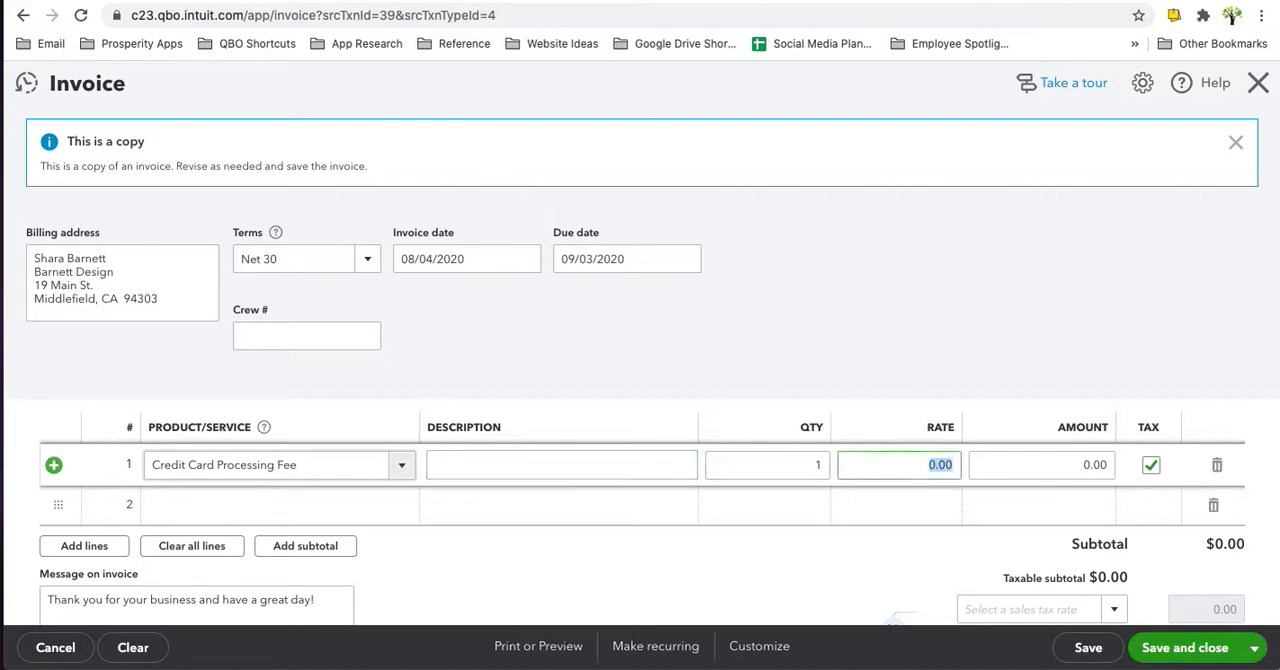
text(10.98)
- Enter "Credit Card Convenience Fee" as the description of the fee line
click(608, 467)
text(Credit )
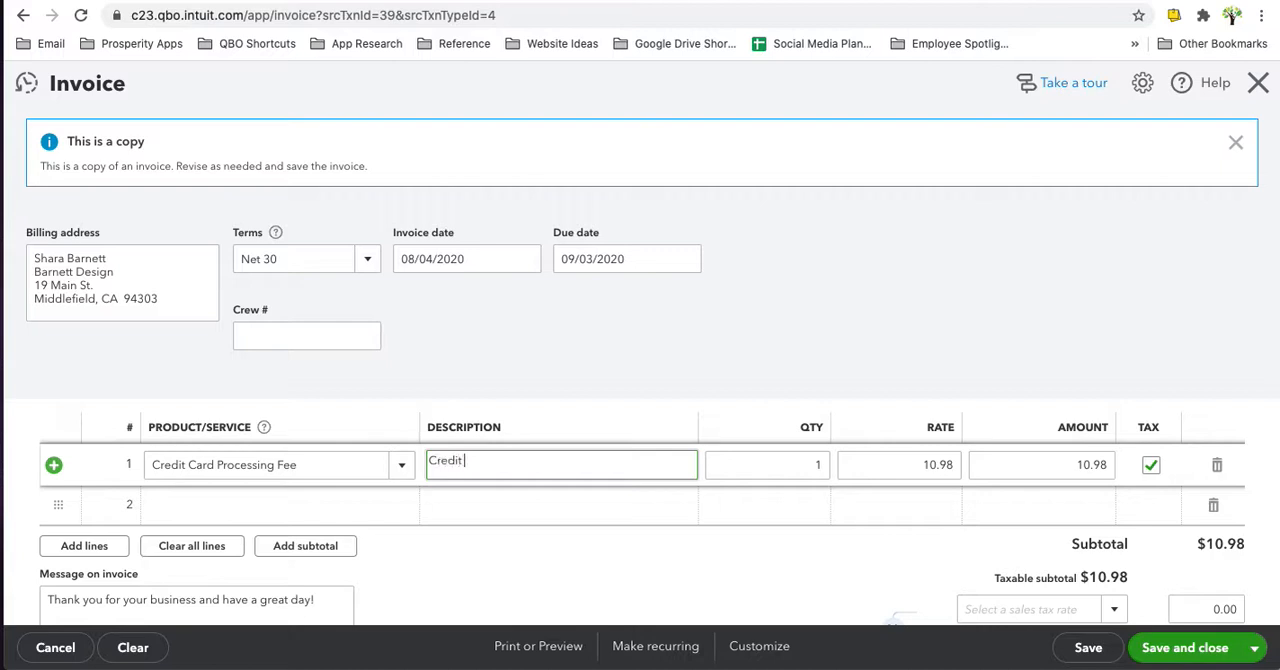
text(Card Processing Fee)
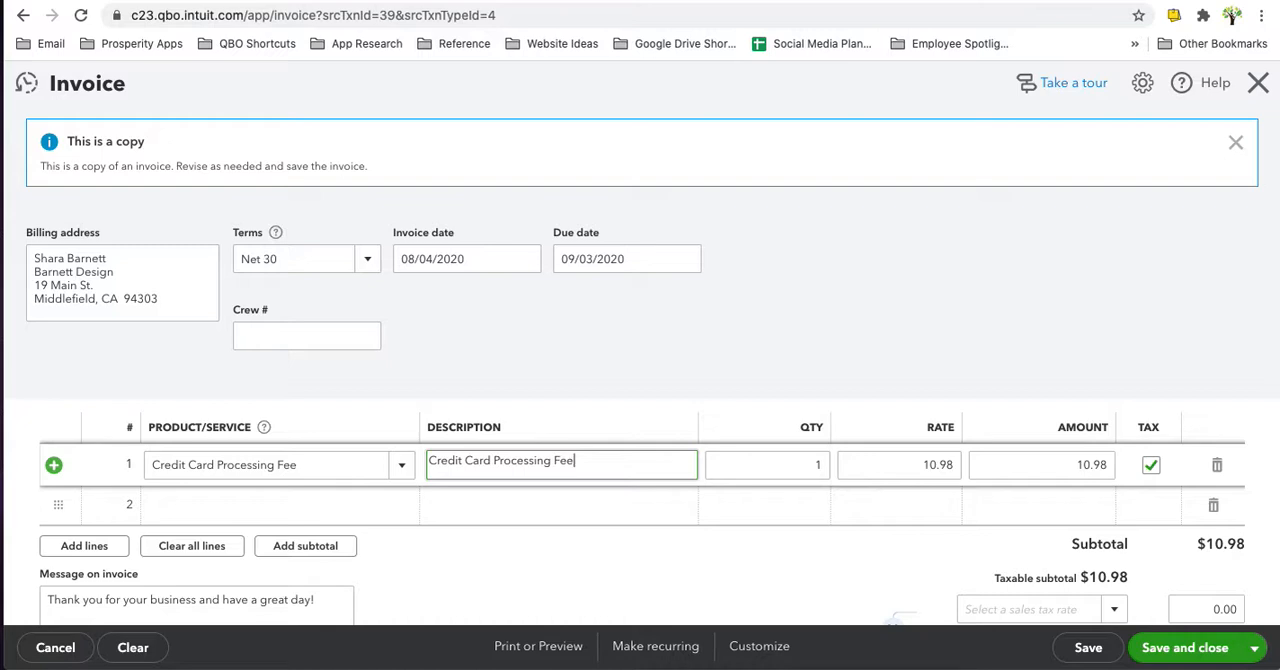
key(BackSpace)
key(BackSpace)
key(BackSpace)
key(BackSpace)
key(BackSpace)
key(BackSpace)
key(BackSpace)
key(BackSpace)
key(BackSpace)
key(BackSpace)
key(BackSpace)
key(BackSpace)
key(BackSpace)
key(BackSpace)
key(BackSpace)
text(Convenience Fee)
key(Tab)
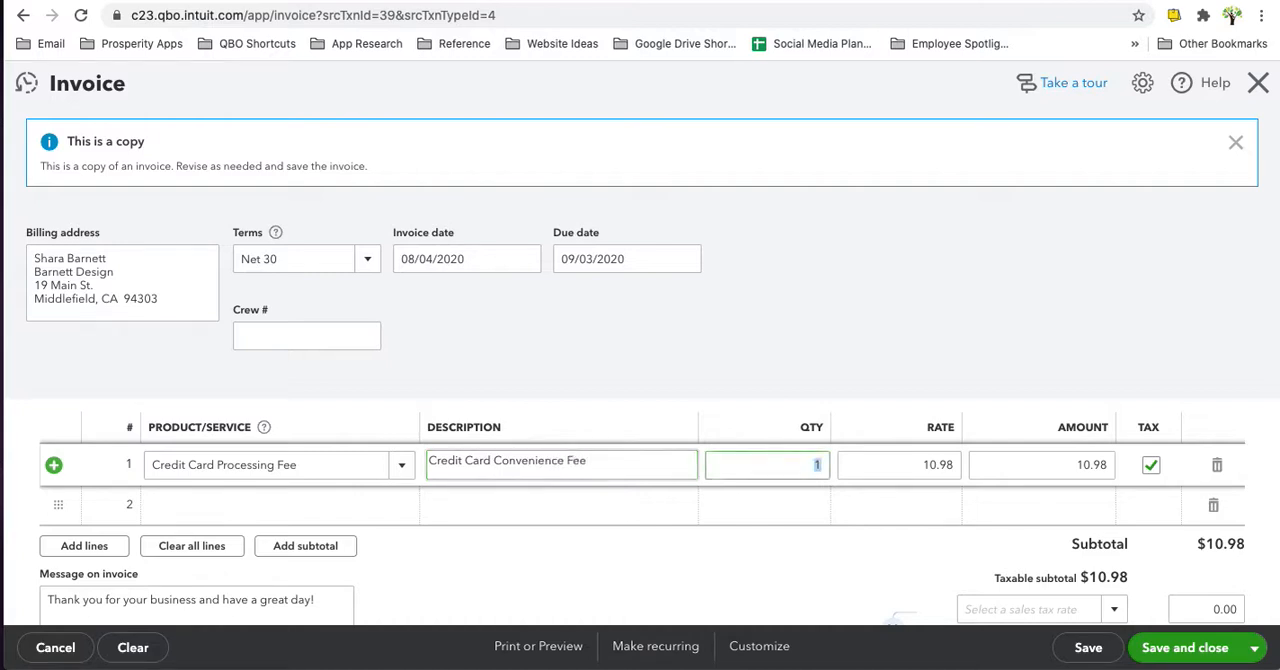
- Apply the California (8%) sales tax rate to the invoice
scroll(1000, 500, down, 2)
click(1117, 532)
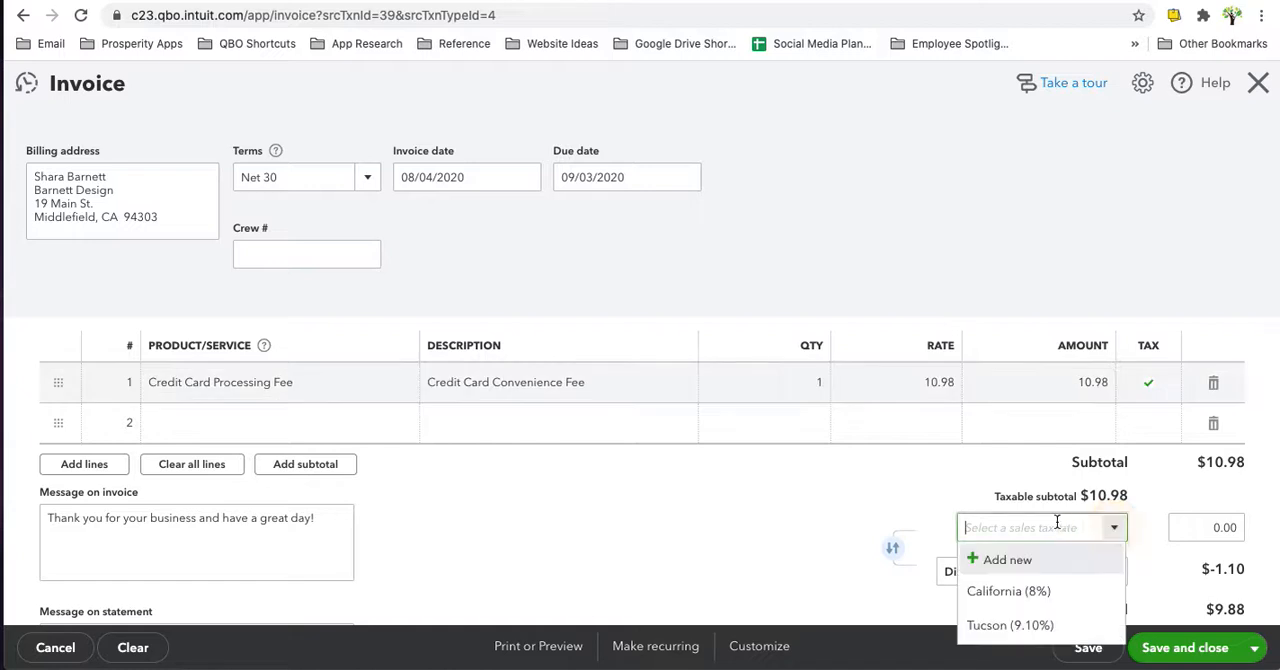
click(1017, 598)
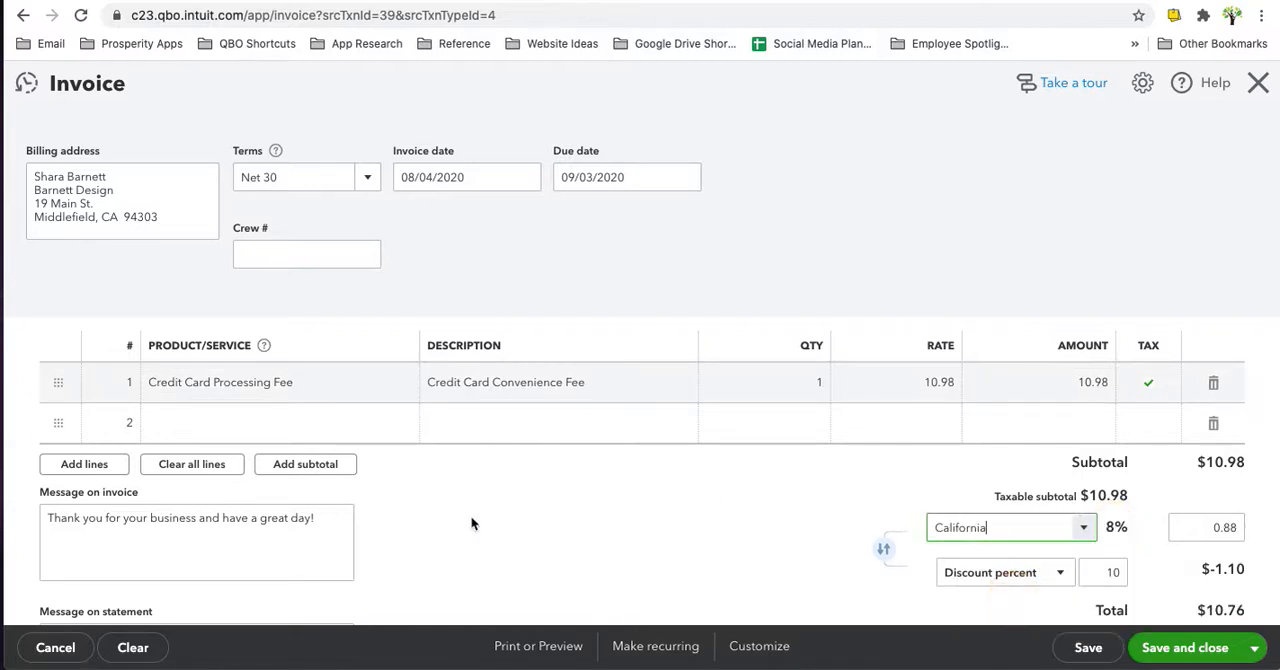
- Clear the invoice's discount percent, then save and close the invoice
scroll(472, 522, down, 3)
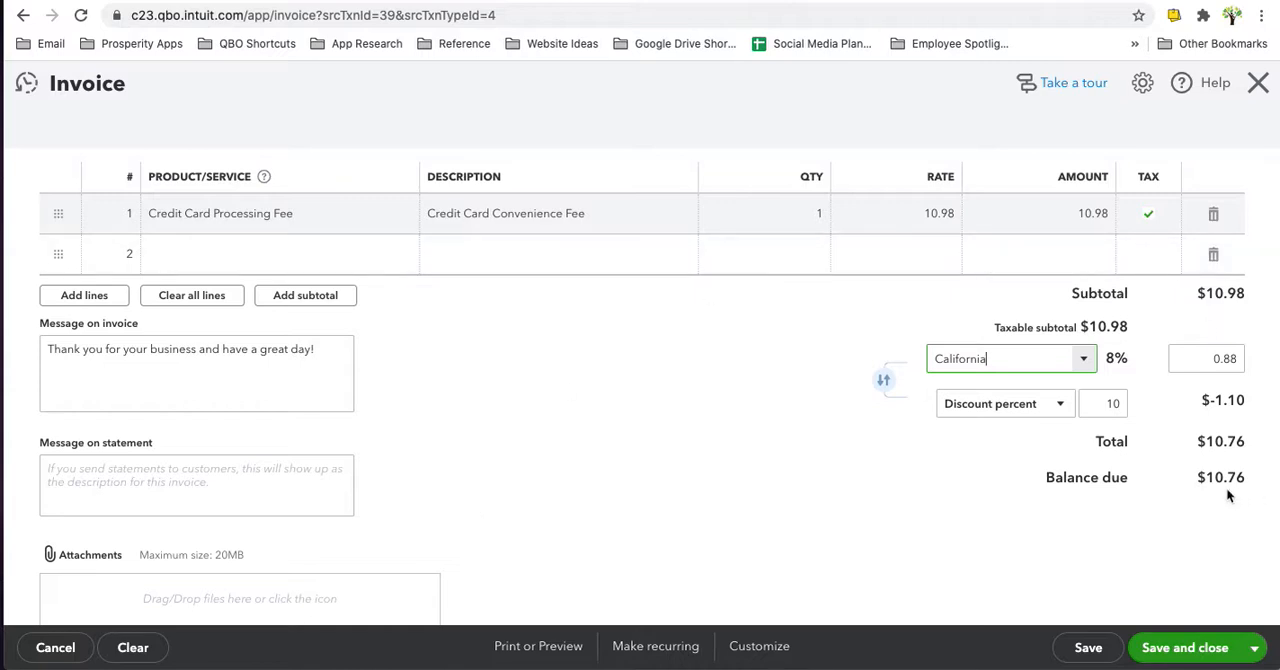
click(1108, 403)
key(BackSpace)
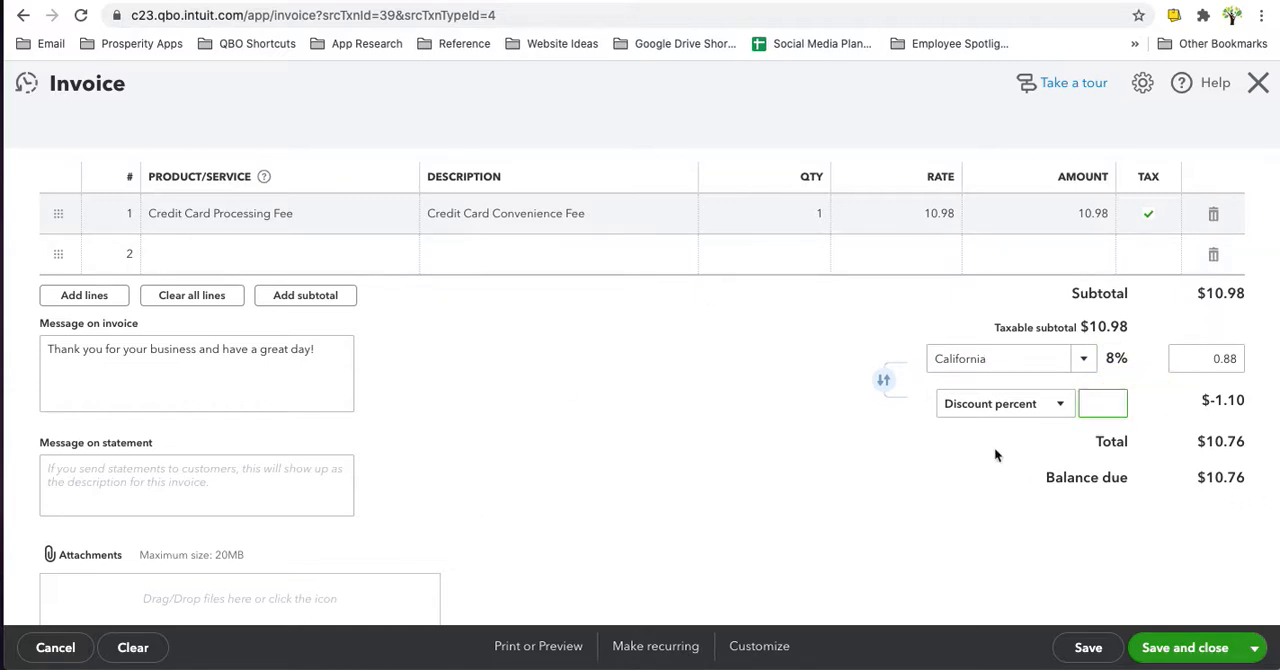
key(Tab)
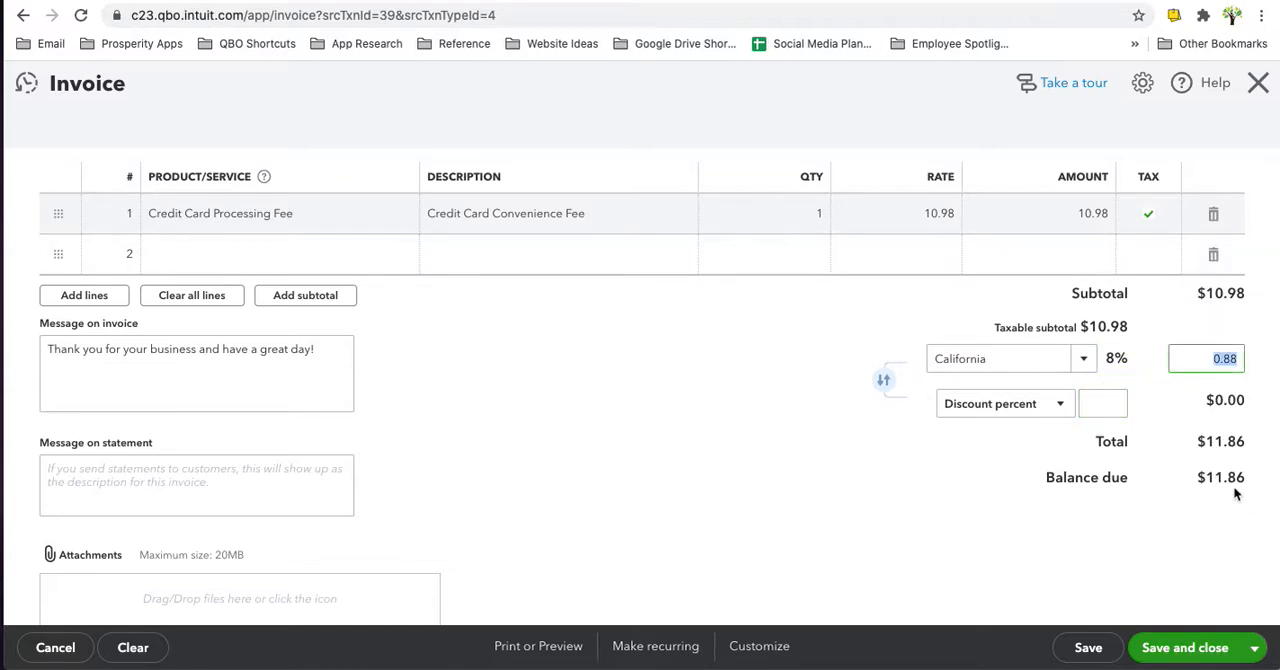
scroll(601, 424, up, 2)
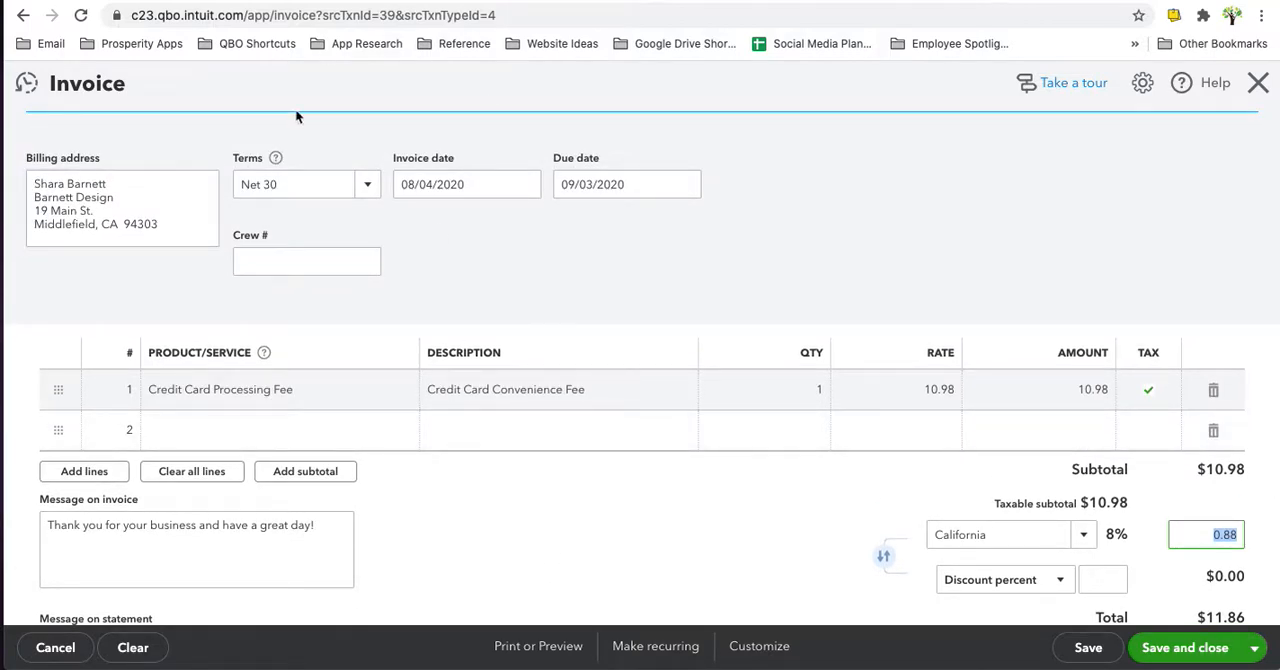
click(1180, 650)
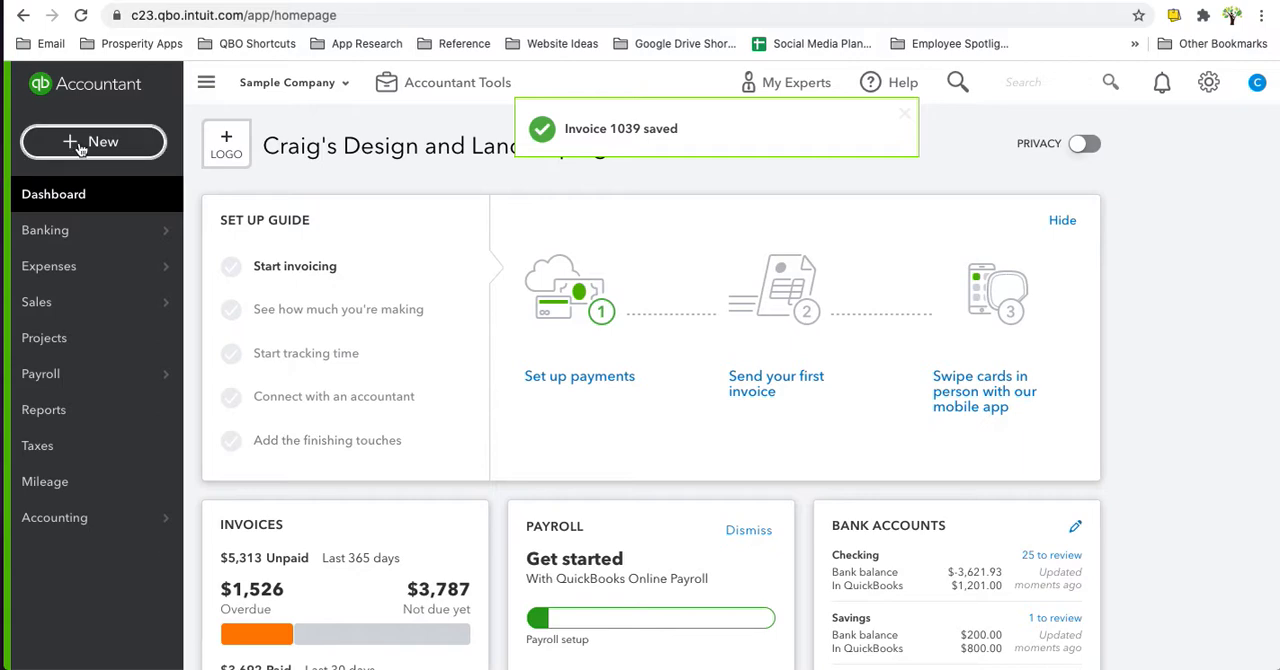
- Start a new received payment for Barnett Design and select all of its outstanding invoices
click(80, 144)
click(72, 282)
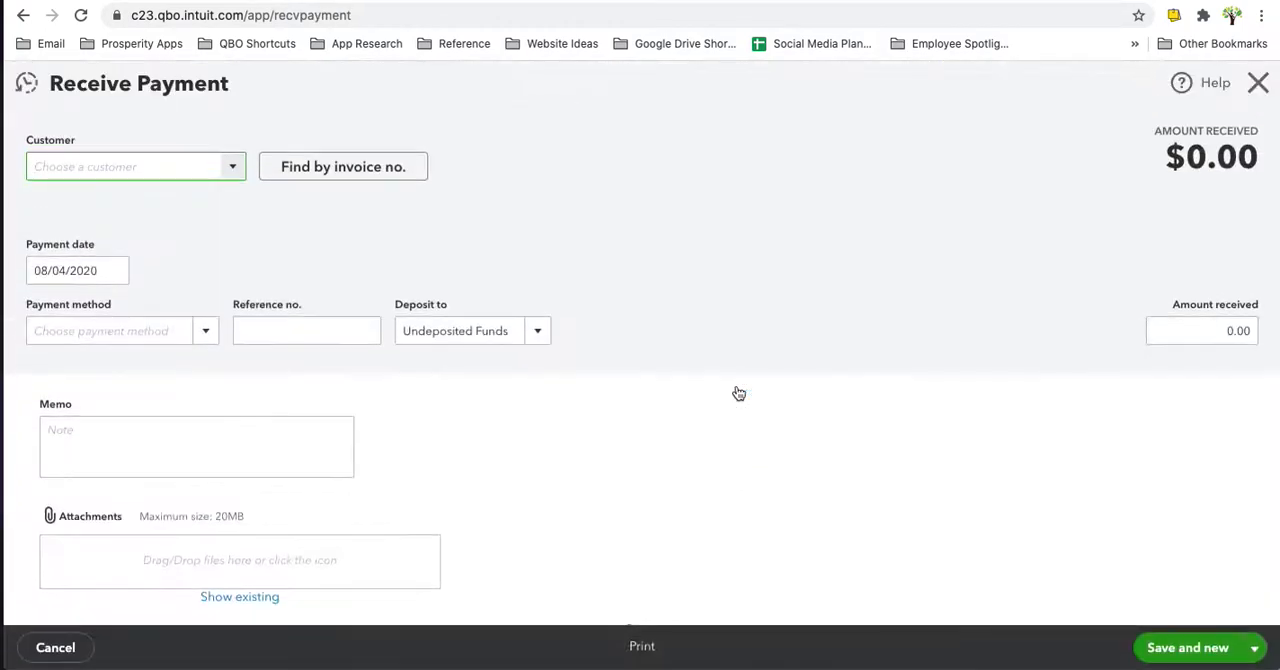
text(barn)
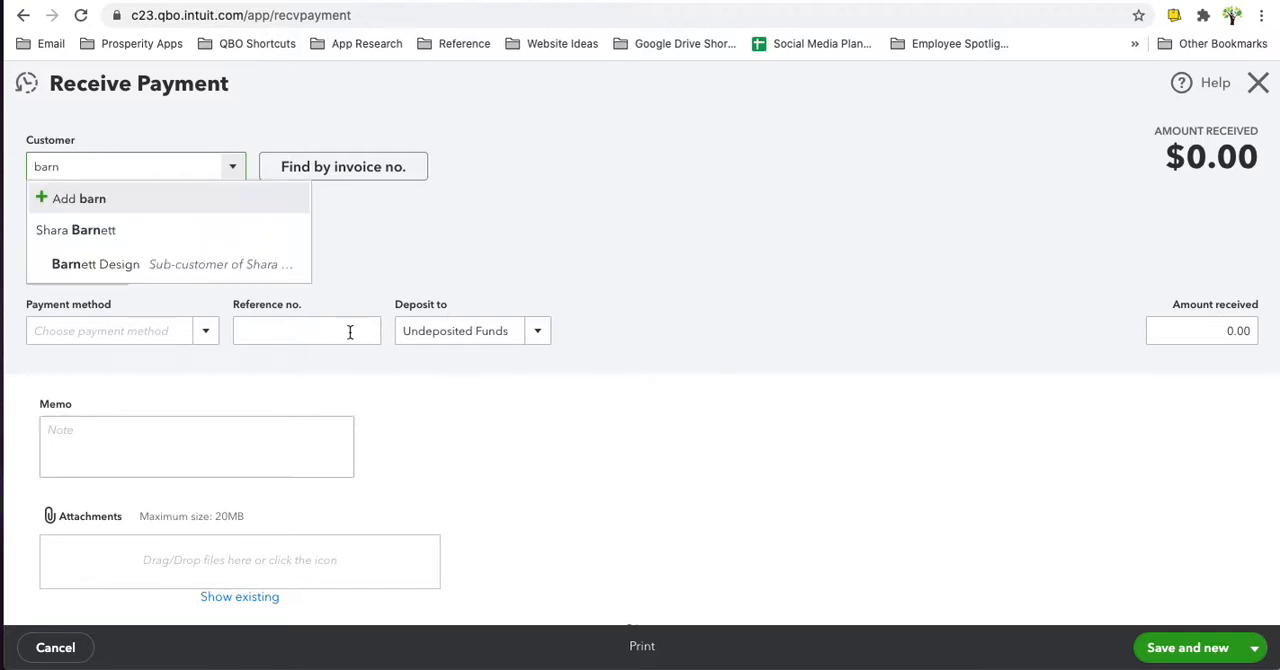
click(186, 268)
scroll(780, 470, down, 1)
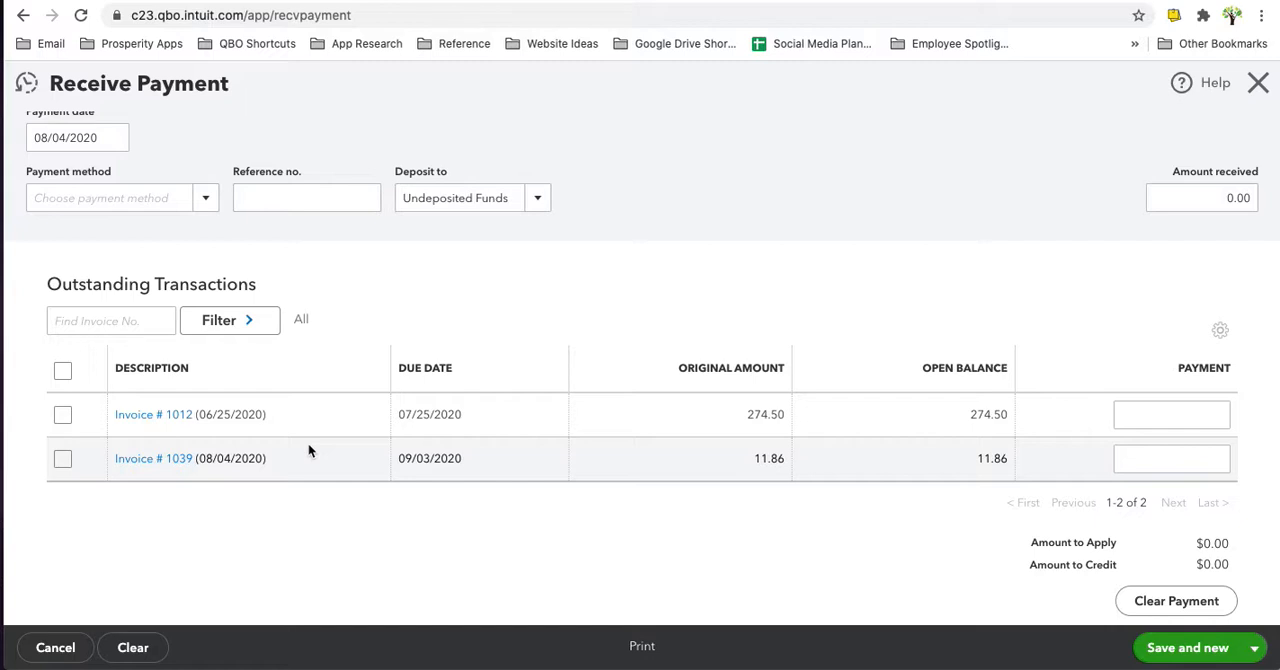
click(63, 372)
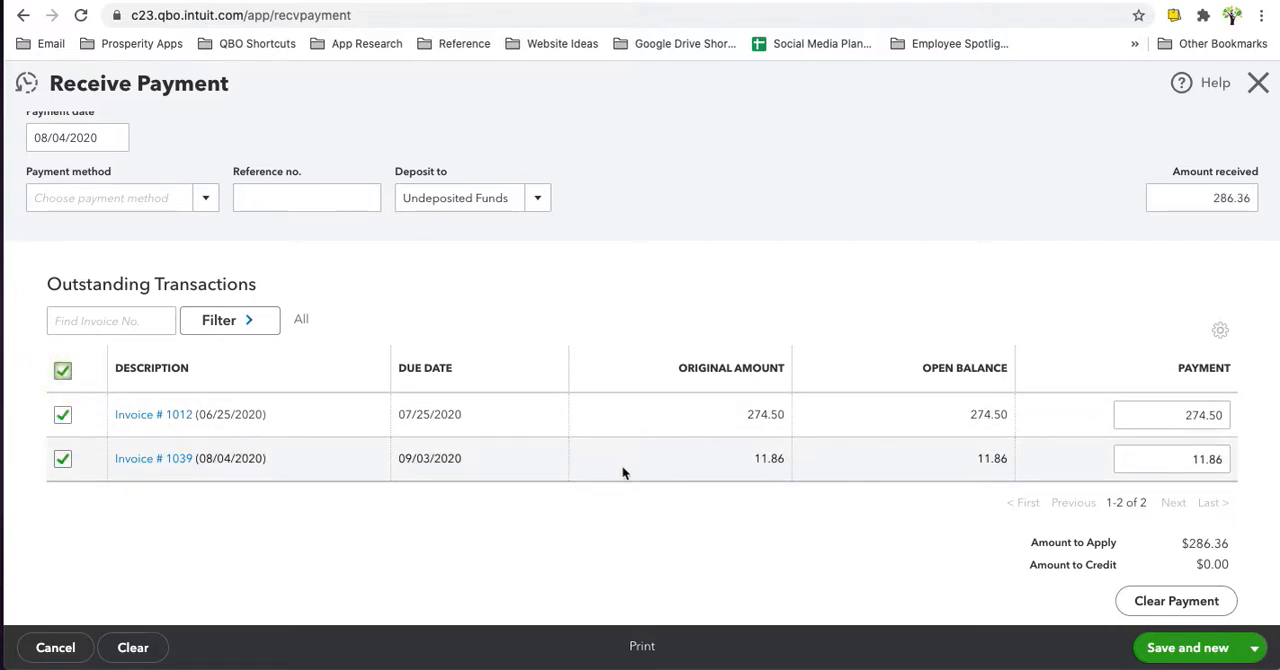
- Set the payment method to MasterCard, then save and close the received payment
scroll(632, 433, up, 2)
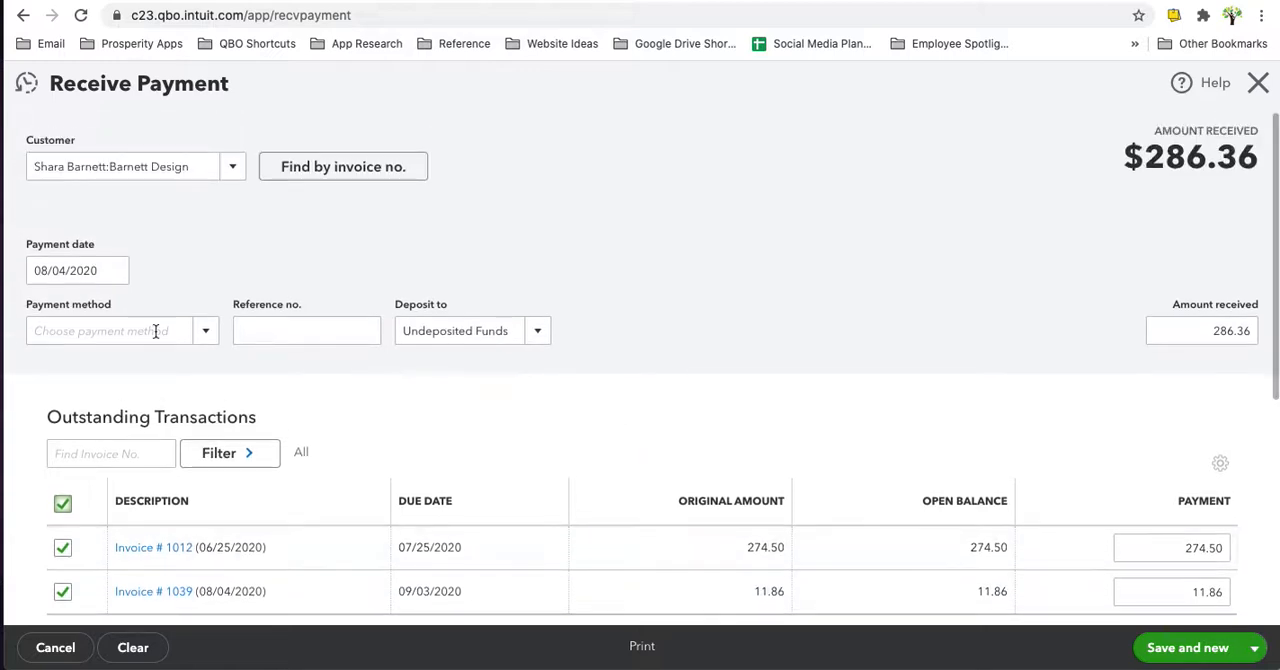
click(207, 334)
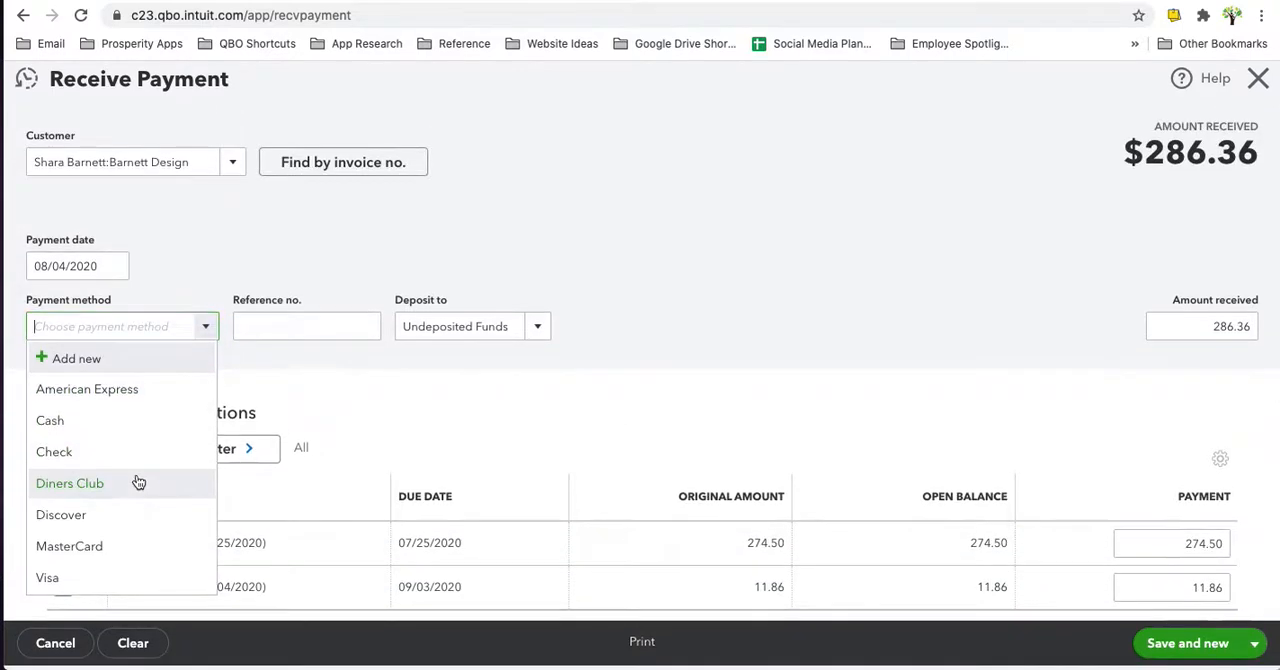
click(85, 551)
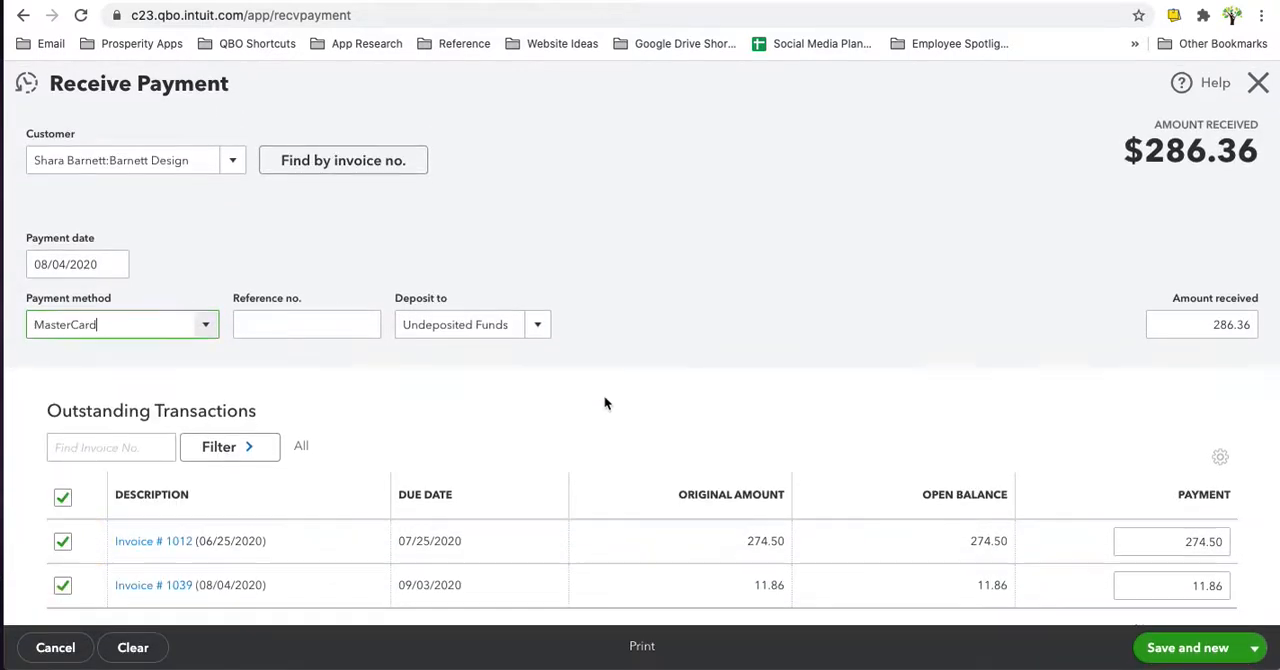
scroll(604, 398, down, 2)
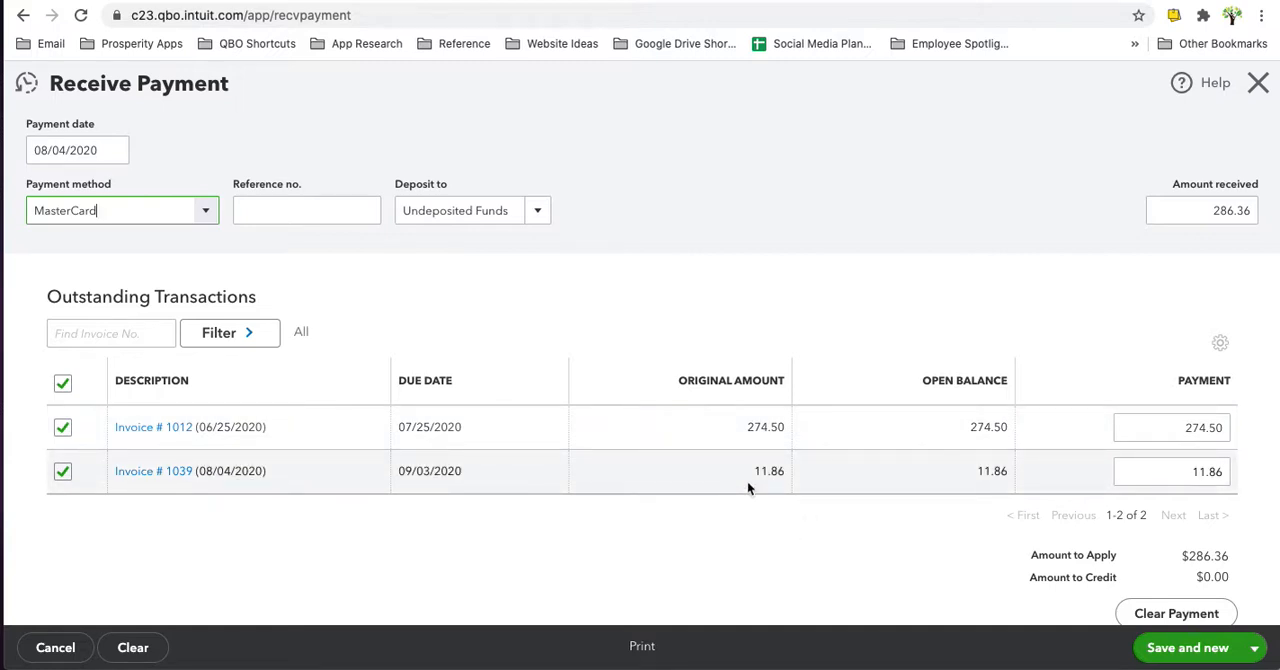
click(1254, 648)
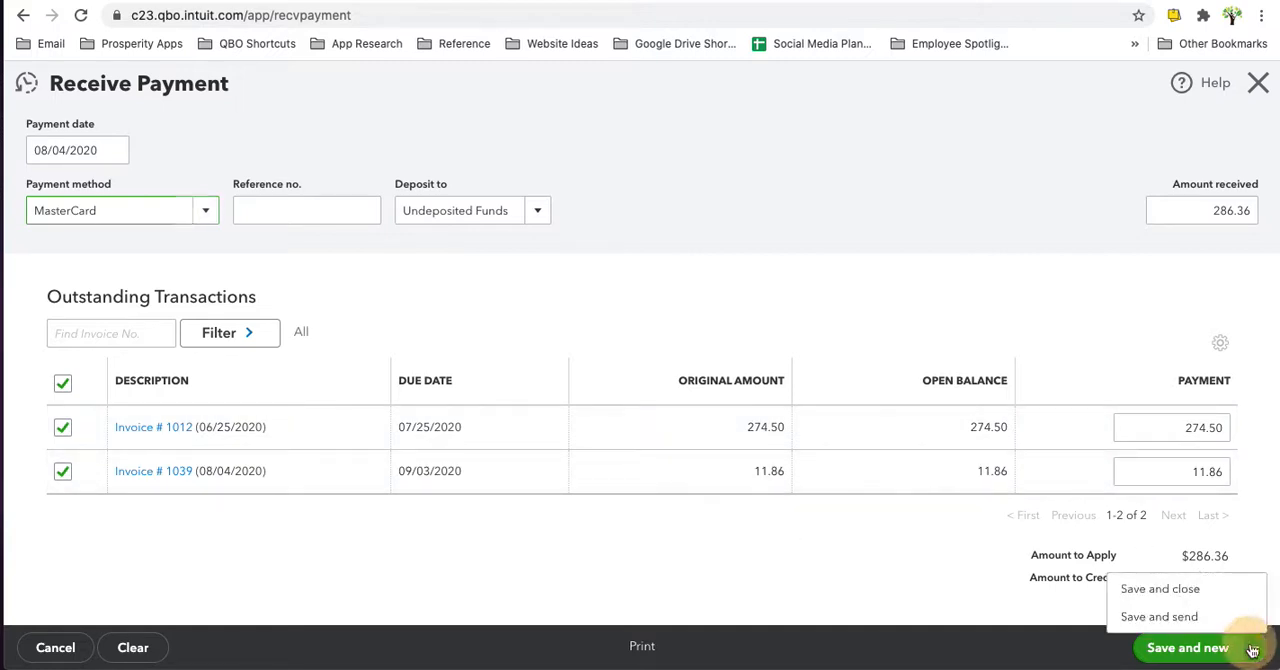
click(1155, 589)
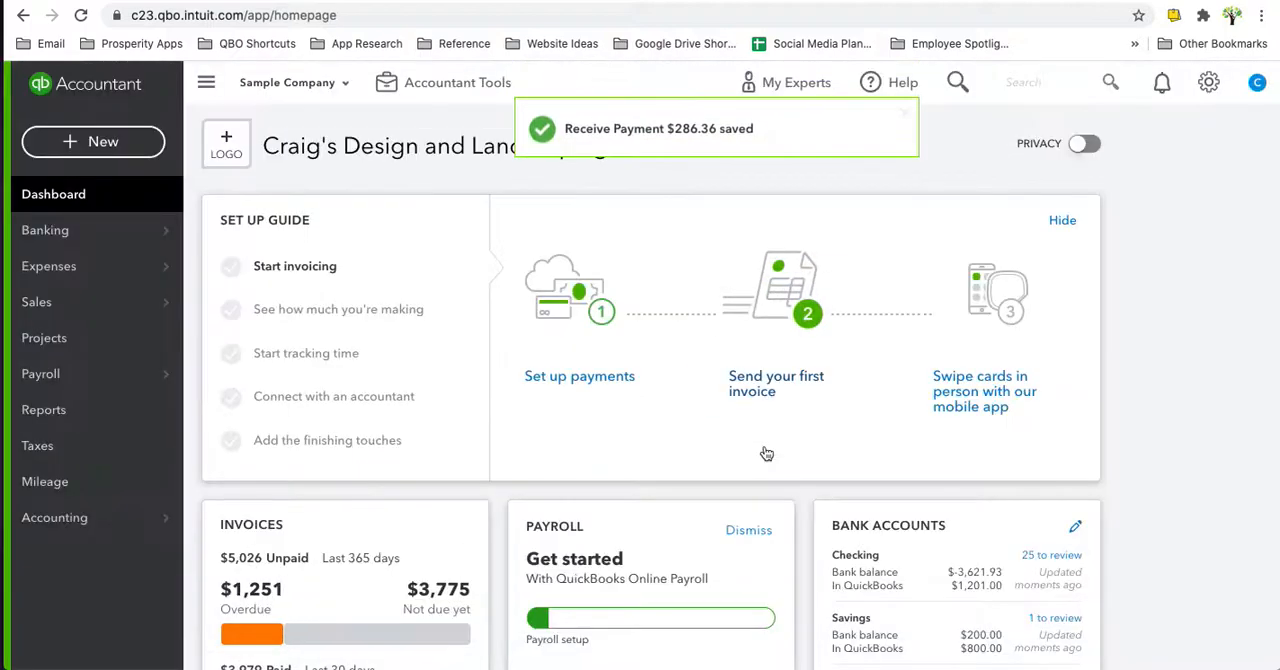